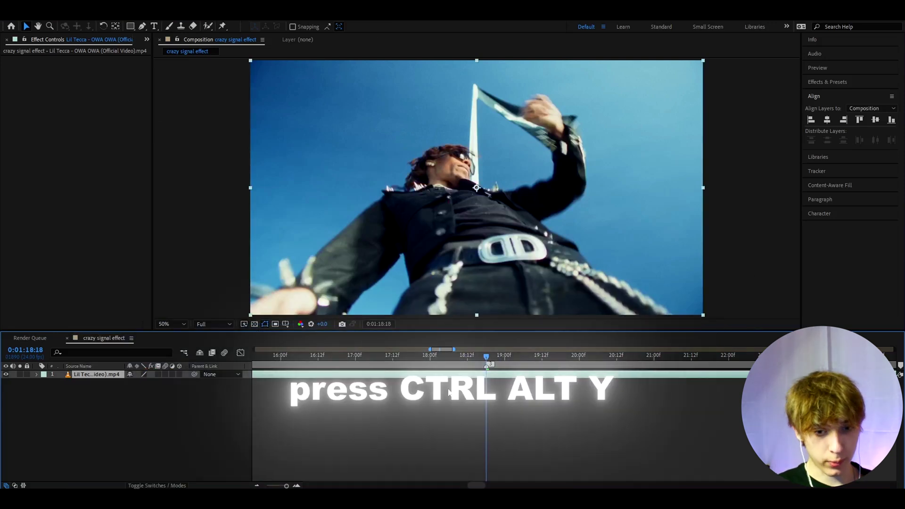
# Create a new adjustment layer and apply Noise with color noise off and Amount 9%
pyautogui.hotkey('ctrl', 'alt', 'y')
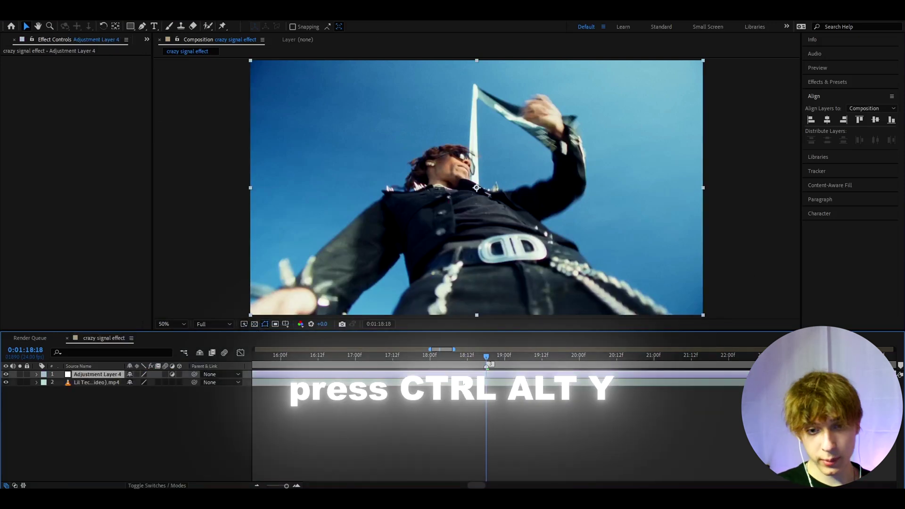
pyautogui.hotkey('ctrl', 'space')
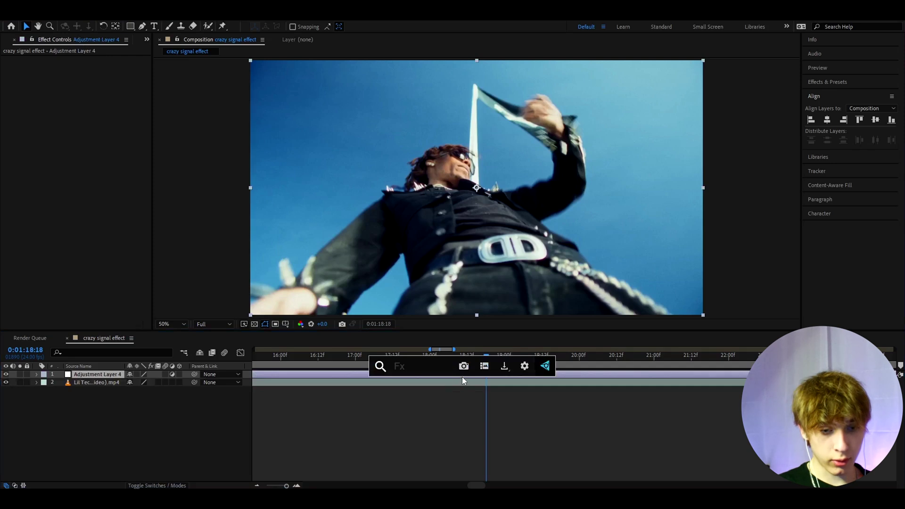
pyautogui.write('noise')
pyautogui.click(391, 392)
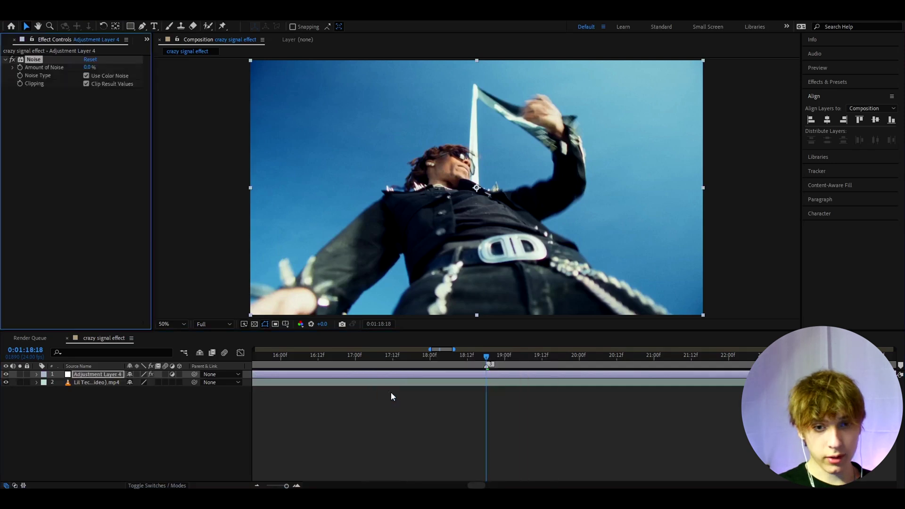
pyautogui.click(86, 75)
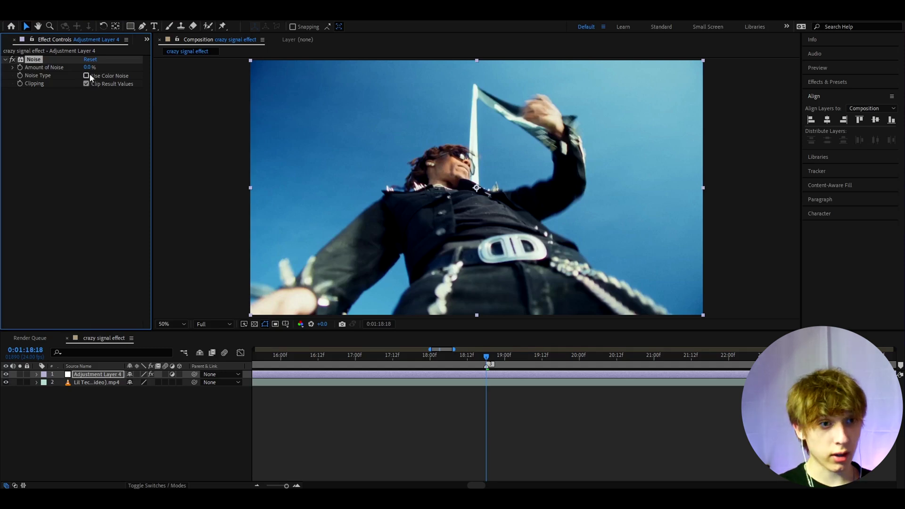
pyautogui.click(86, 67)
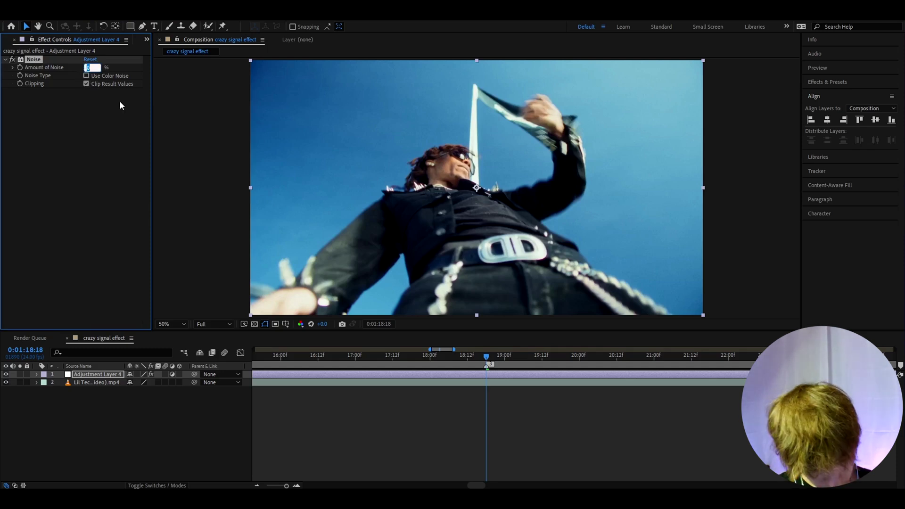
pyautogui.write('9')
pyautogui.hotkey('ctrl', 'space')
# Apply Signal to the adjustment layer with signal strength 1 and luma noise 5
pyautogui.write('si')
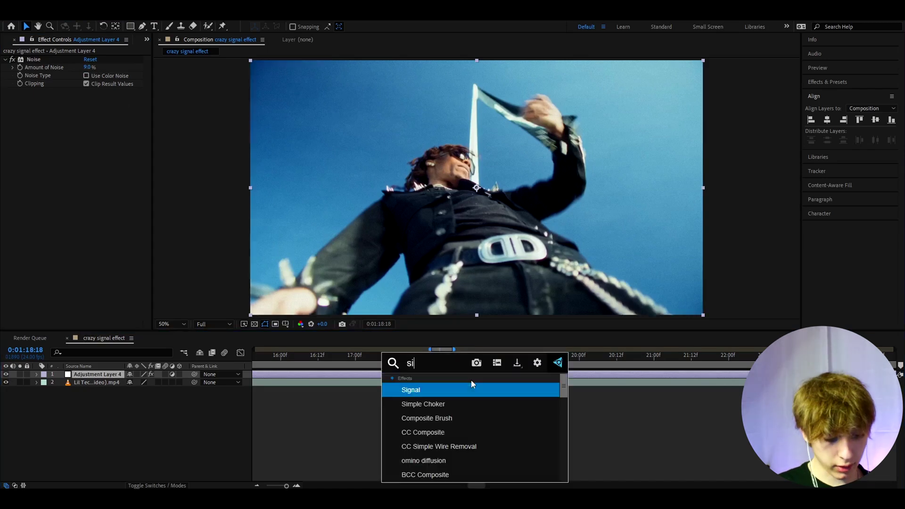
pyautogui.write('gnal')
pyautogui.click(455, 386)
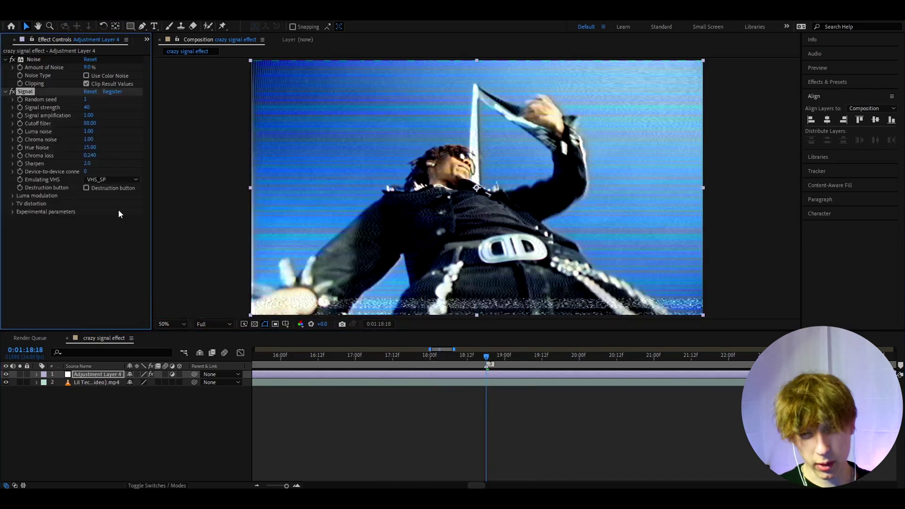
pyautogui.click(87, 107)
pyautogui.write('1')
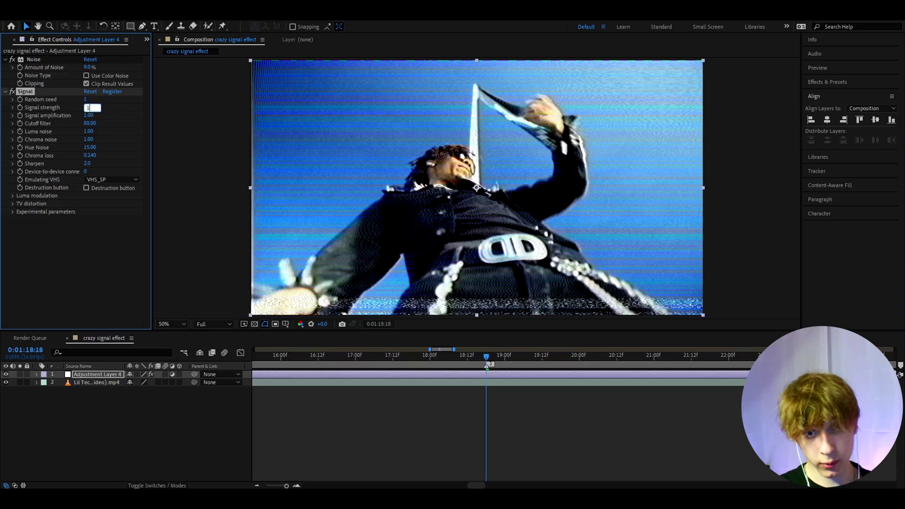
pyautogui.press('Return')
pyautogui.click(89, 131)
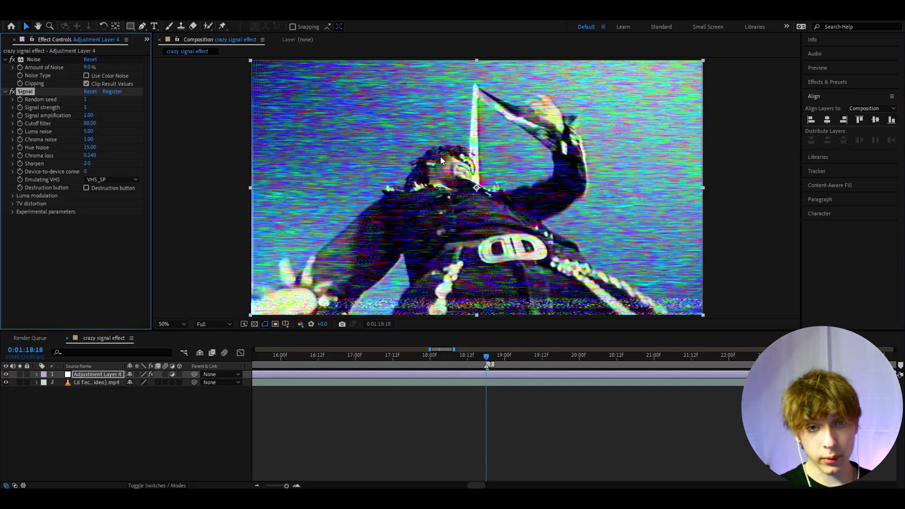
# Turn off tape errors and set the luma modulation frequency to 0.5
pyautogui.click(10, 196)
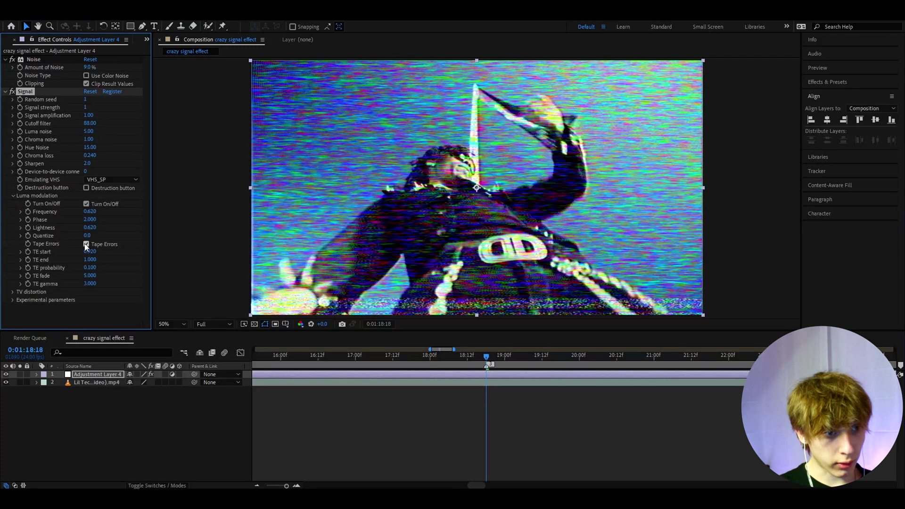
pyautogui.click(87, 244)
pyautogui.click(93, 212)
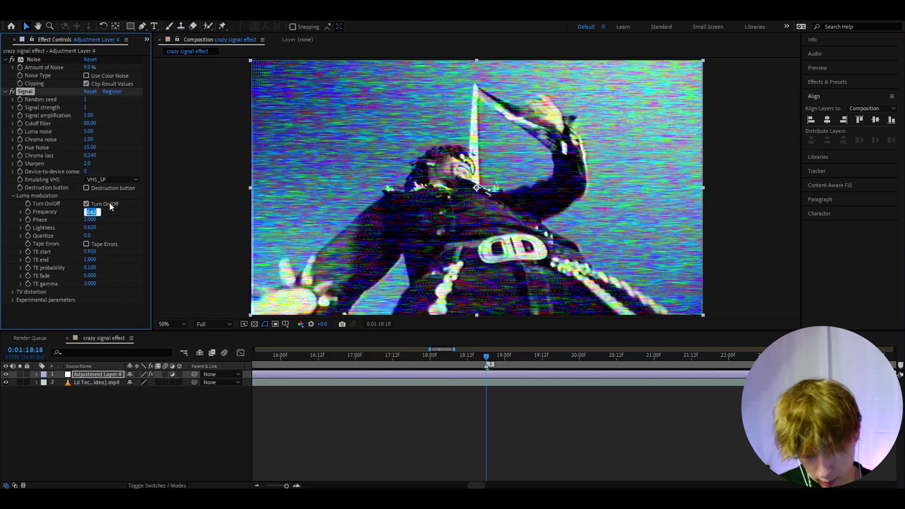
pyautogui.write('.5')
pyautogui.press('Return')
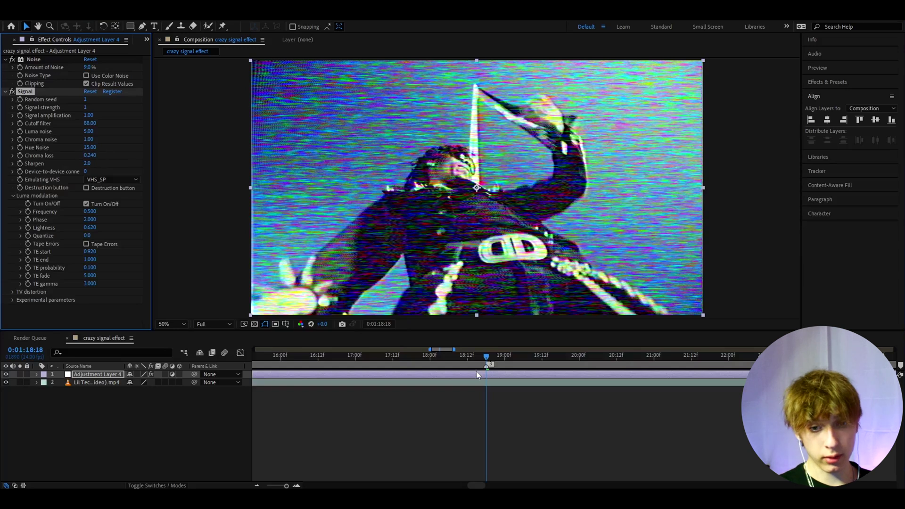
# Apply S_Hotspots from the s_hot search and set its Threshold to 0.17
pyautogui.hotkey('ctrl', 'space')
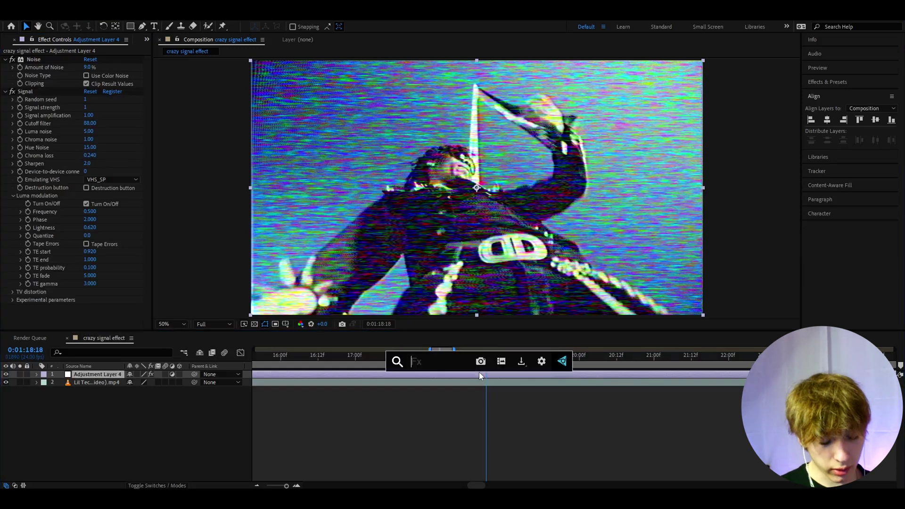
pyautogui.write('s_hot')
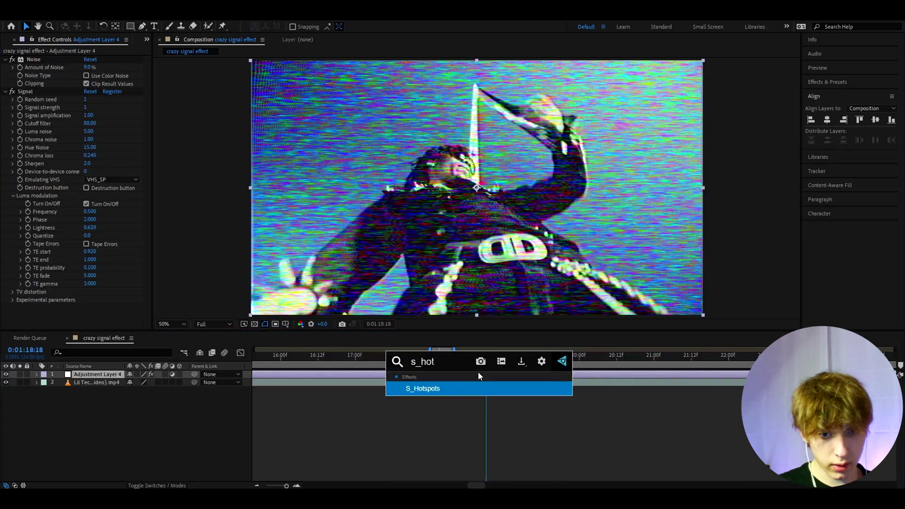
pyautogui.press('Return')
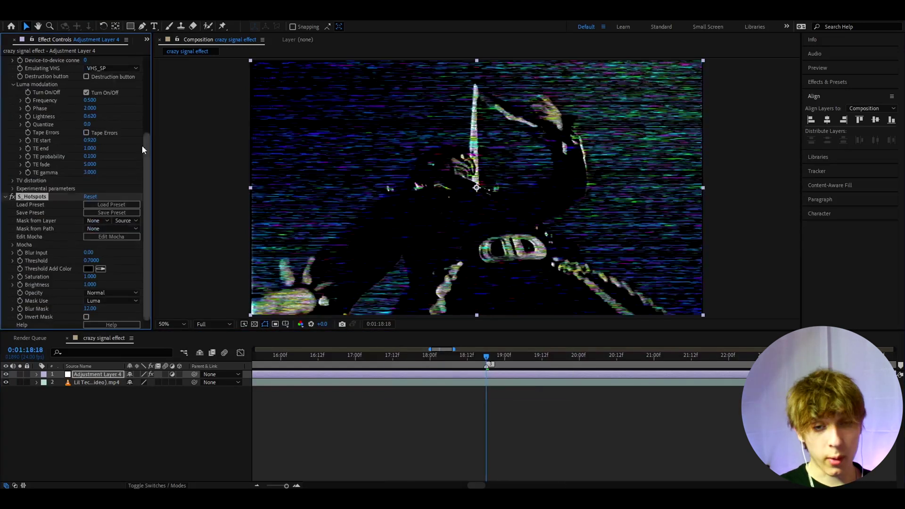
pyautogui.click(89, 260)
pyautogui.write('0')
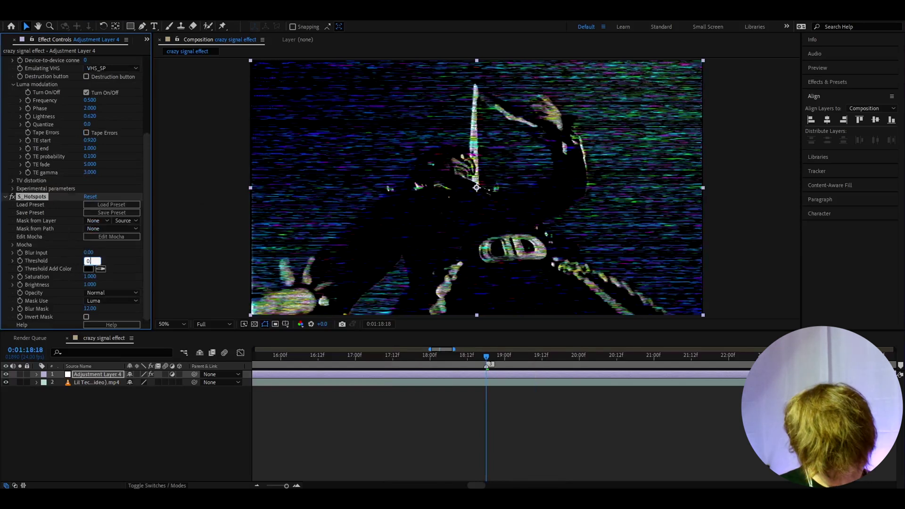
pyautogui.write('.17')
pyautogui.press('Return')
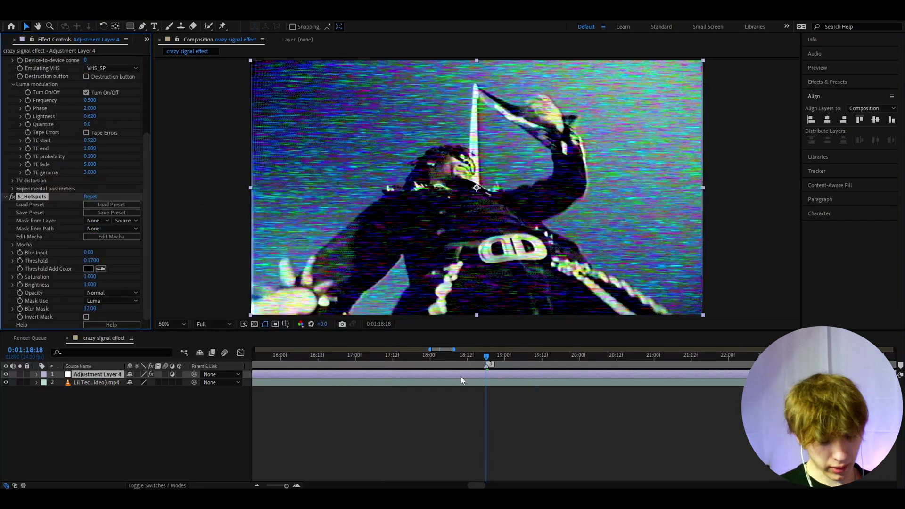
pyautogui.hotkey('ctrl', 'space')
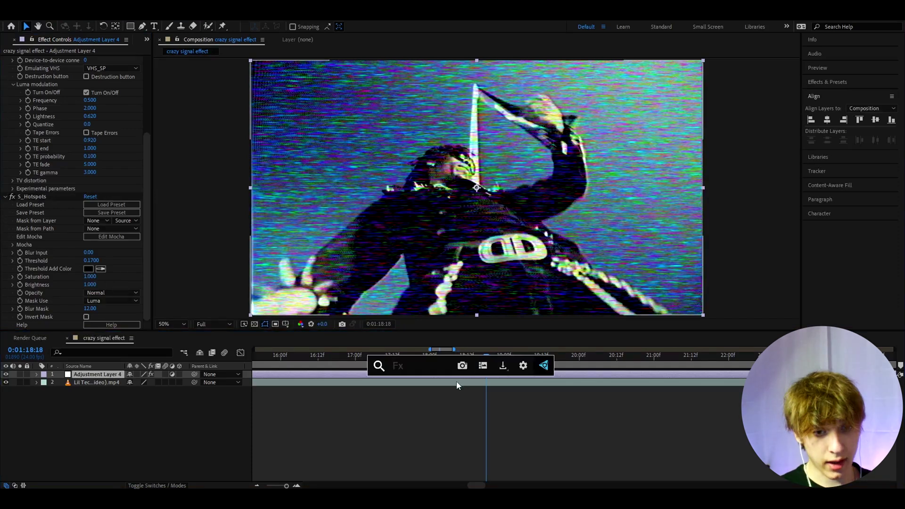
# Apply S_BlurChroma via the blurc search and set Blur Chroma to 60
pyautogui.write('s_nb')
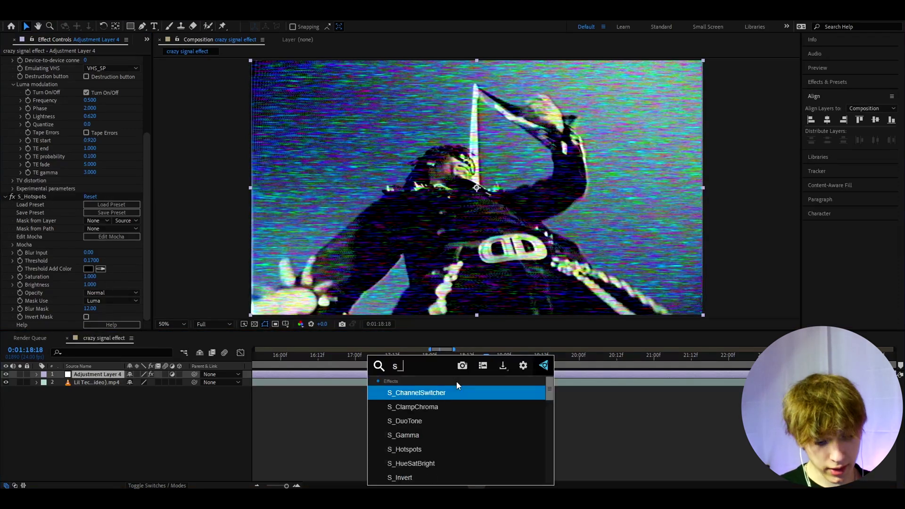
pyautogui.press('BackSpace')
pyautogui.press('BackSpace')
pyautogui.write('blurc')
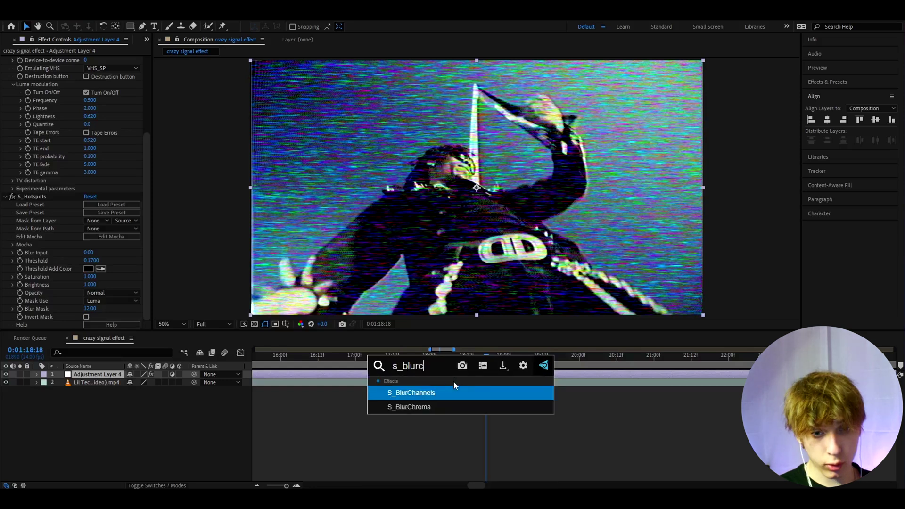
pyautogui.click(420, 408)
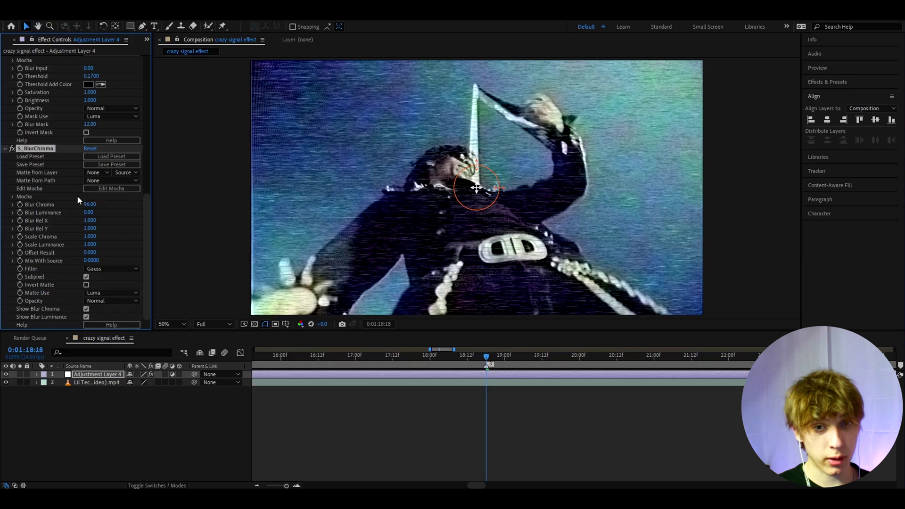
pyautogui.click(90, 205)
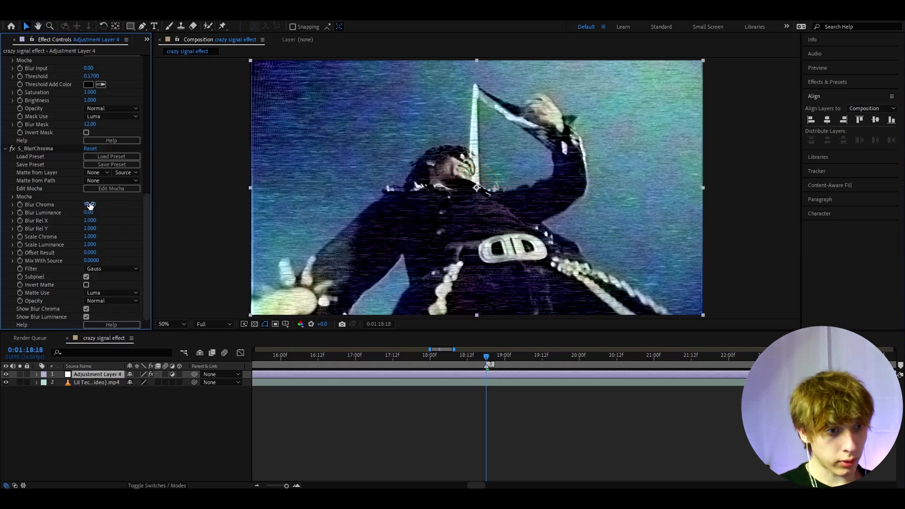
pyautogui.write('60')
pyautogui.press('Return')
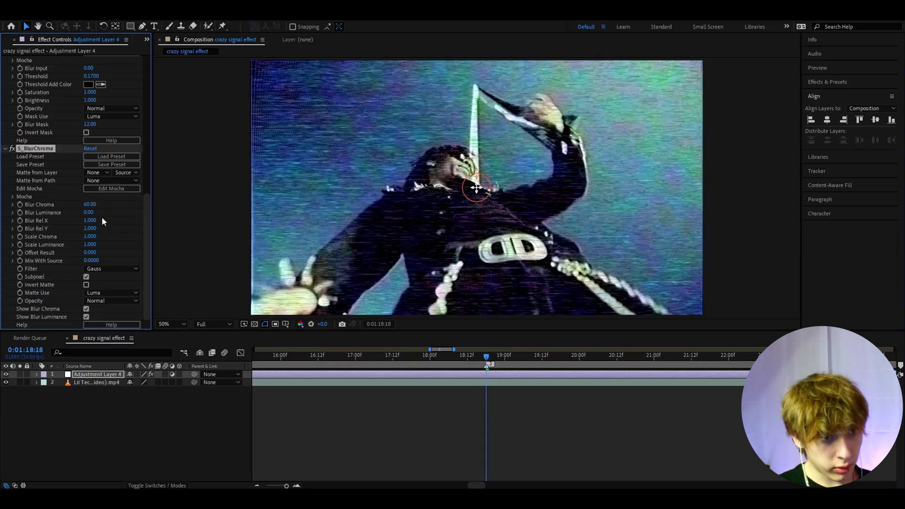
# Review the effect stack and reselect Adjustment Layer 4
pyautogui.scroll(10, 63, 116)
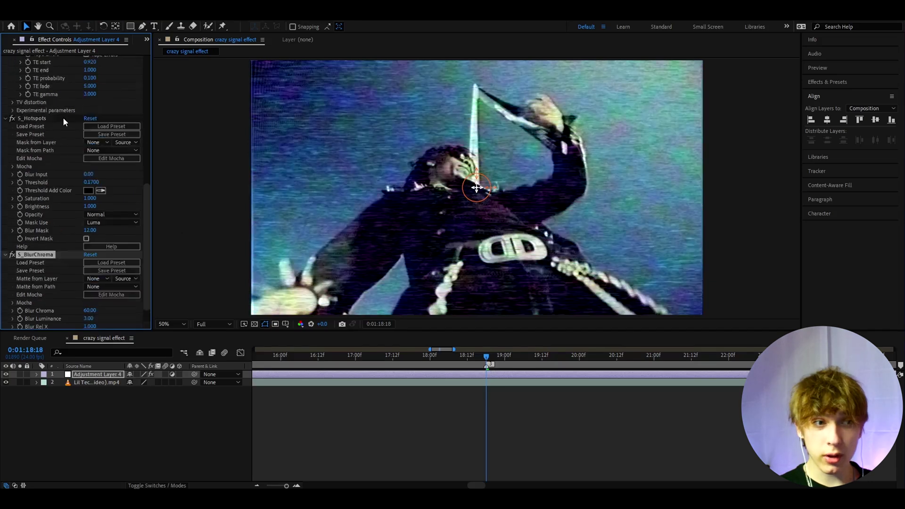
pyautogui.scroll(-10, 30, 134)
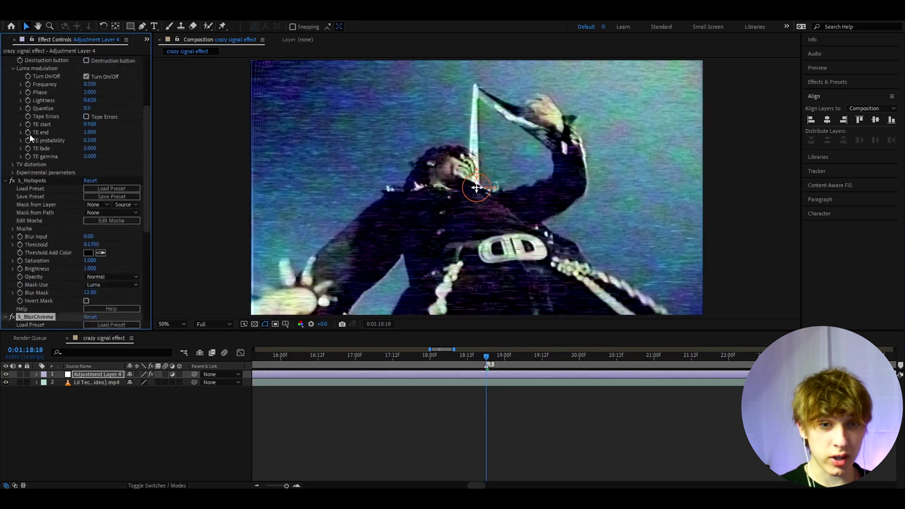
pyautogui.scroll(-1, 457, 211)
pyautogui.scroll(1, 460, 213)
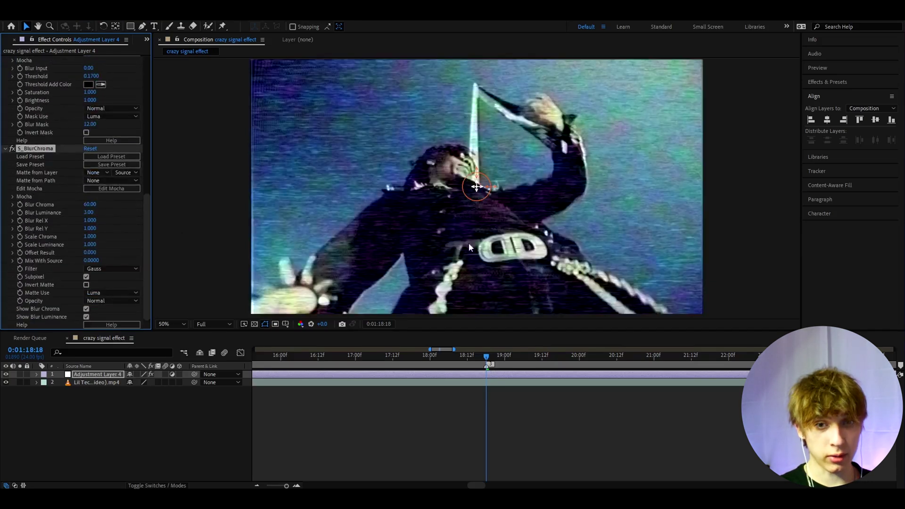
pyautogui.click(483, 373)
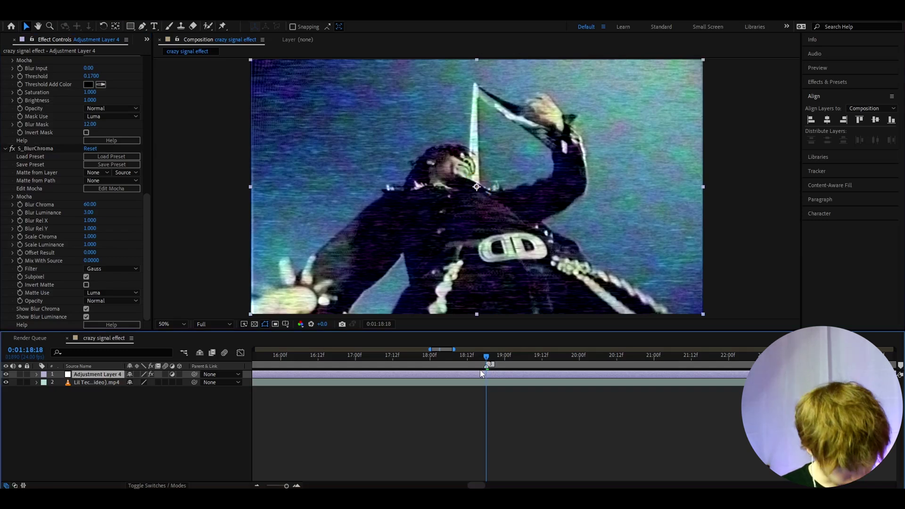
pyautogui.hotkey('ctrl', 'space')
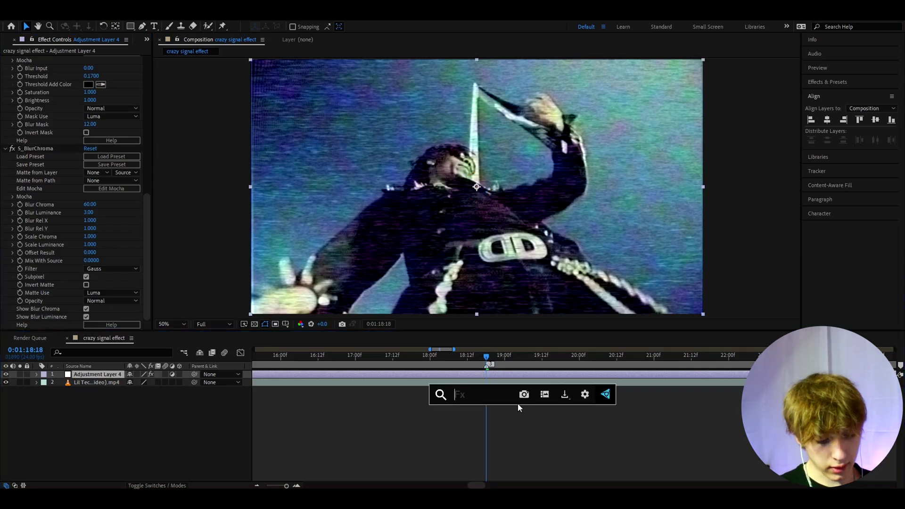
# Apply Fast Box Blur with a blur radius of 2
pyautogui.write('fast b')
pyautogui.click(459, 399)
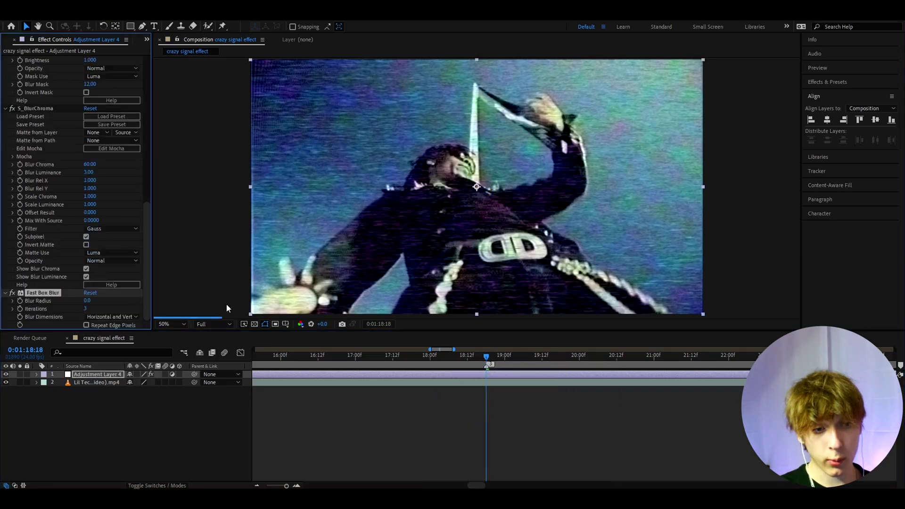
pyautogui.click(88, 301)
pyautogui.write('2')
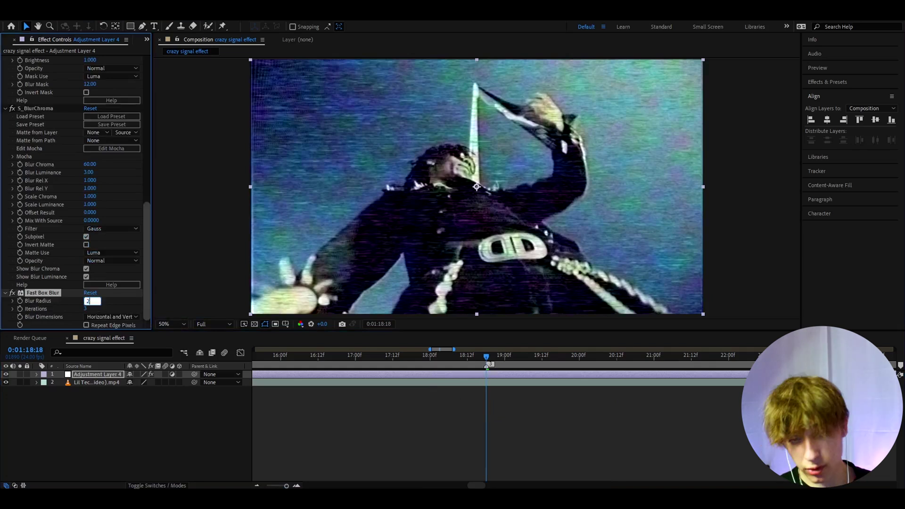
pyautogui.press('Return')
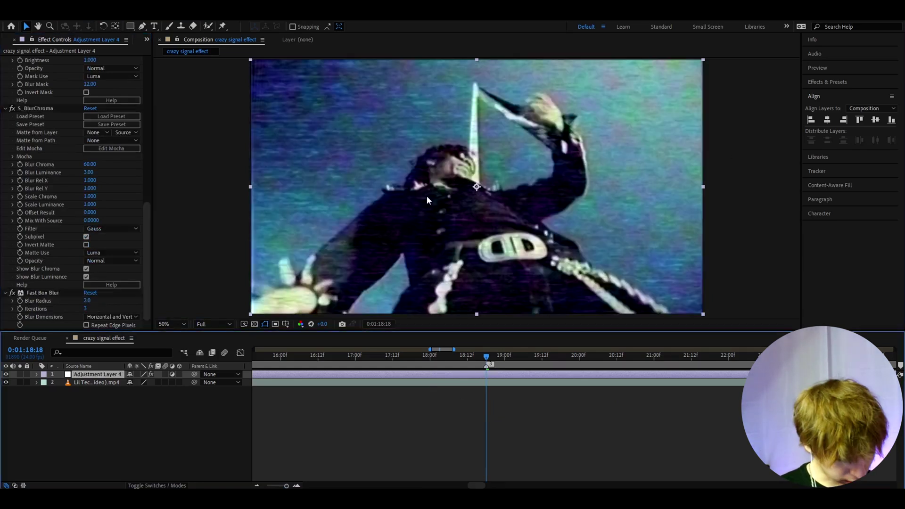
# Apply S_Flicker with an amplitude of 0.45
pyautogui.hotkey('ctrl', 'space')
pyautogui.write('s_flicker')
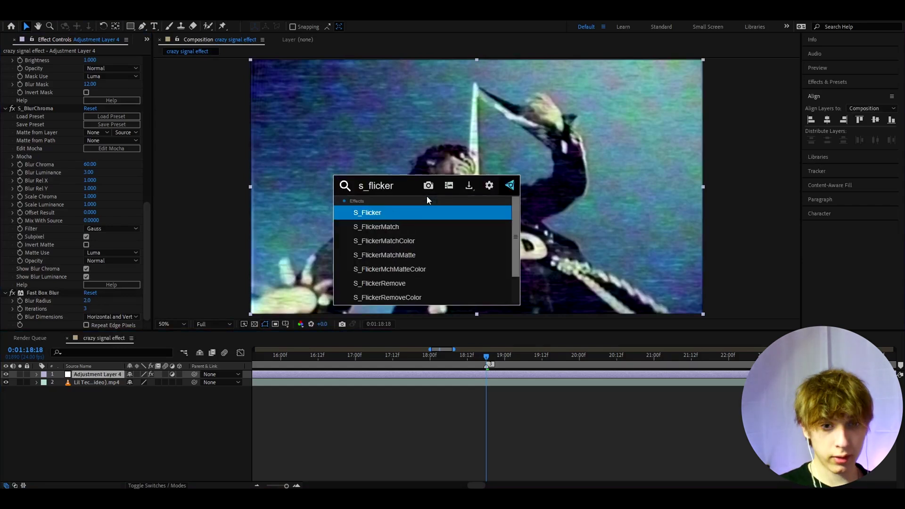
pyautogui.press('Return')
pyautogui.click(92, 206)
pyautogui.write('0.45')
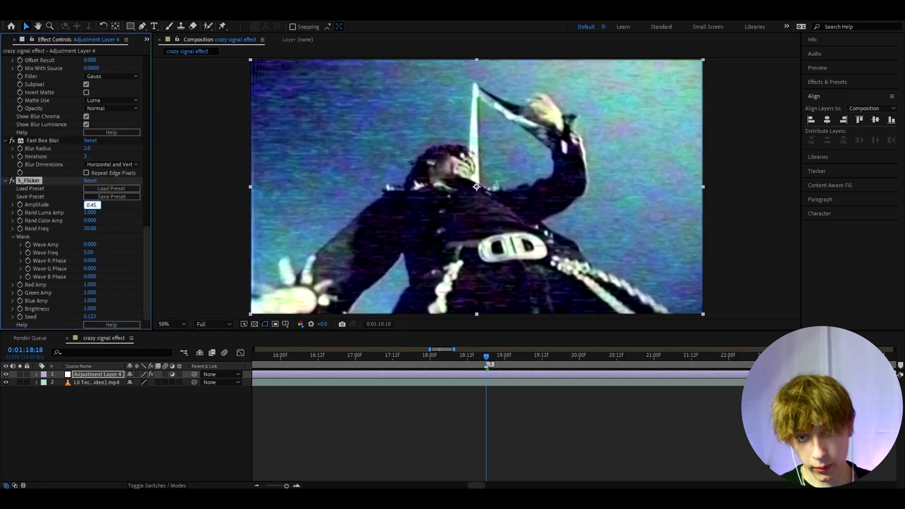
pyautogui.press('Return')
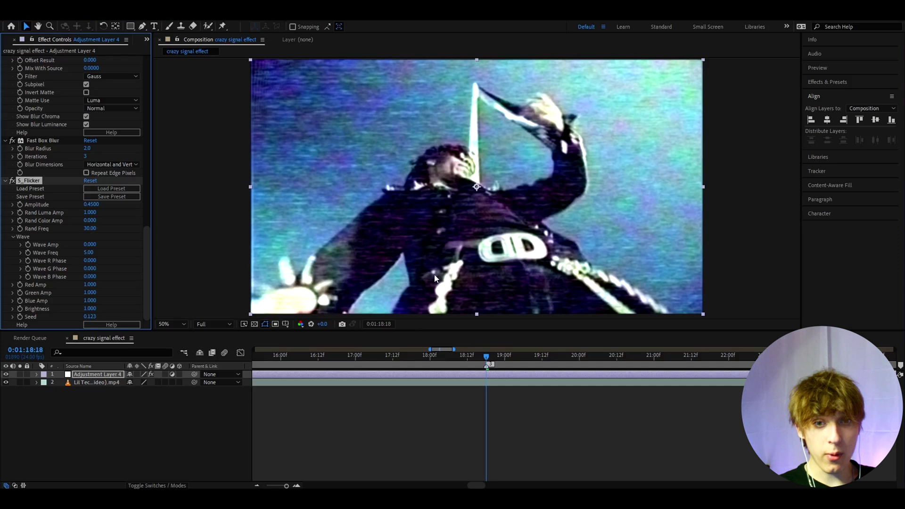
pyautogui.click(466, 374)
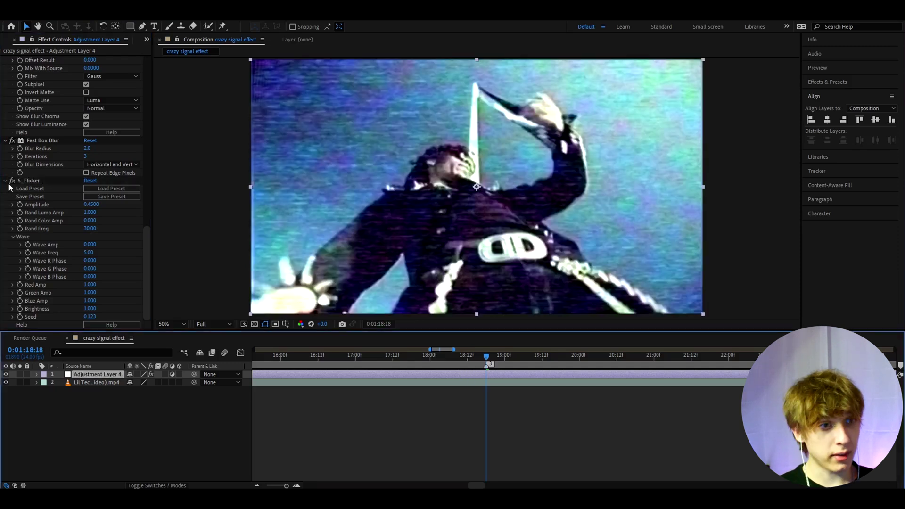
# Try higher Noise amounts (19%, 50%) while previewing frames around 0:01:18–0:01:21
pyautogui.scroll(10, 27, 179)
pyautogui.click(38, 60)
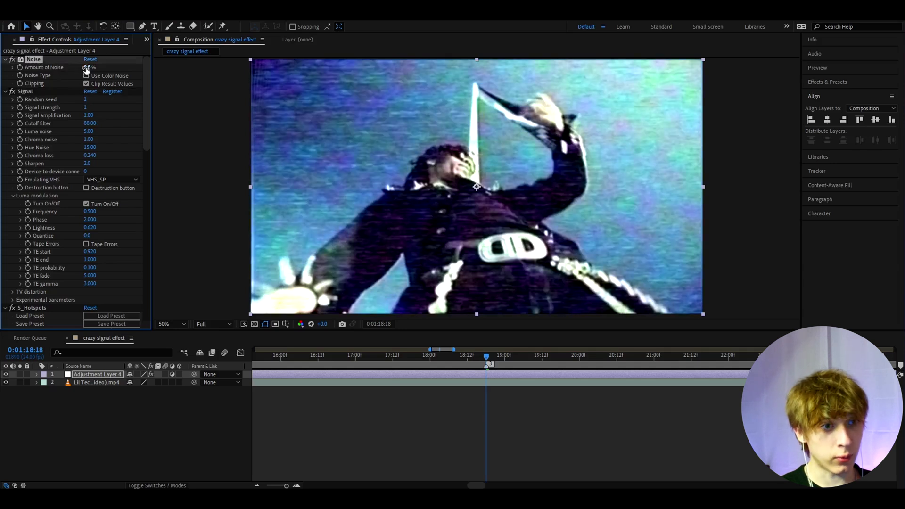
pyautogui.moveTo(87, 69); pyautogui.dragTo(90, 75)
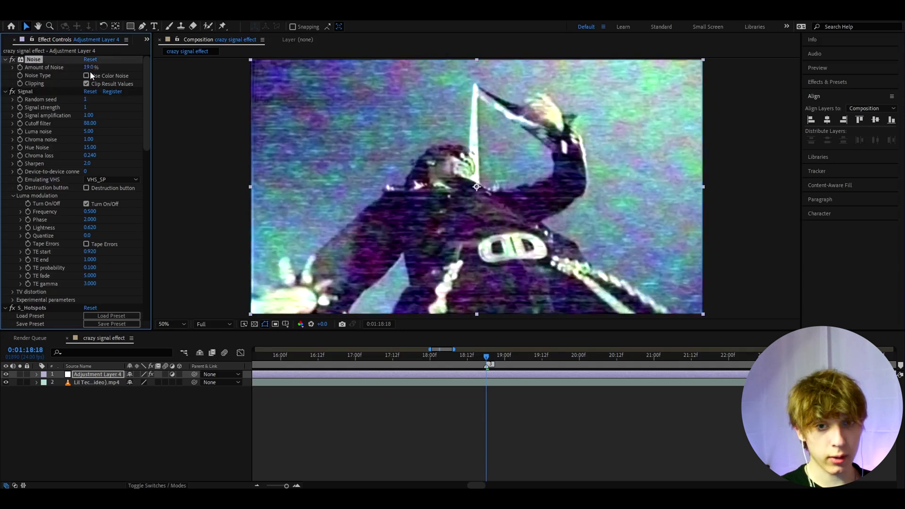
pyautogui.scroll(-3, 480, 359)
pyautogui.click(480, 359)
pyautogui.scroll(-2, 480, 358)
pyautogui.click(520, 362)
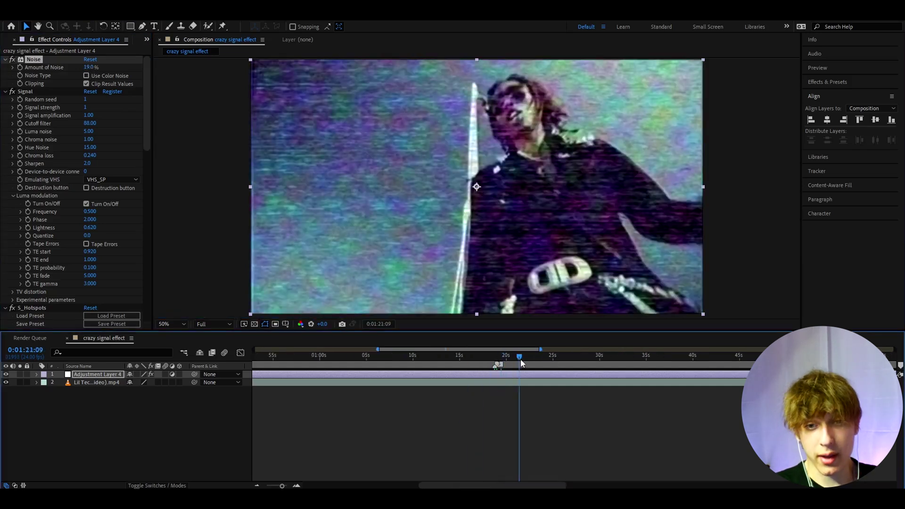
pyautogui.moveTo(89, 68); pyautogui.dragTo(100, 71)
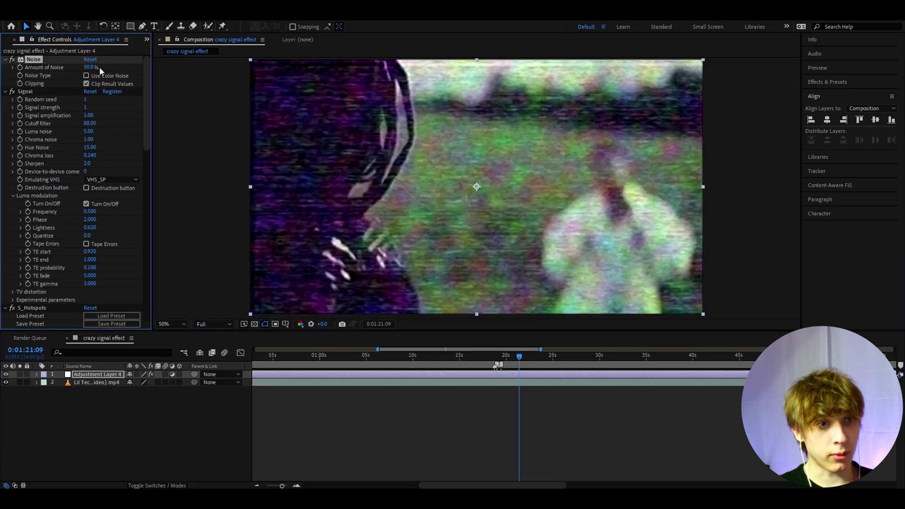
pyautogui.scroll(3, 528, 395)
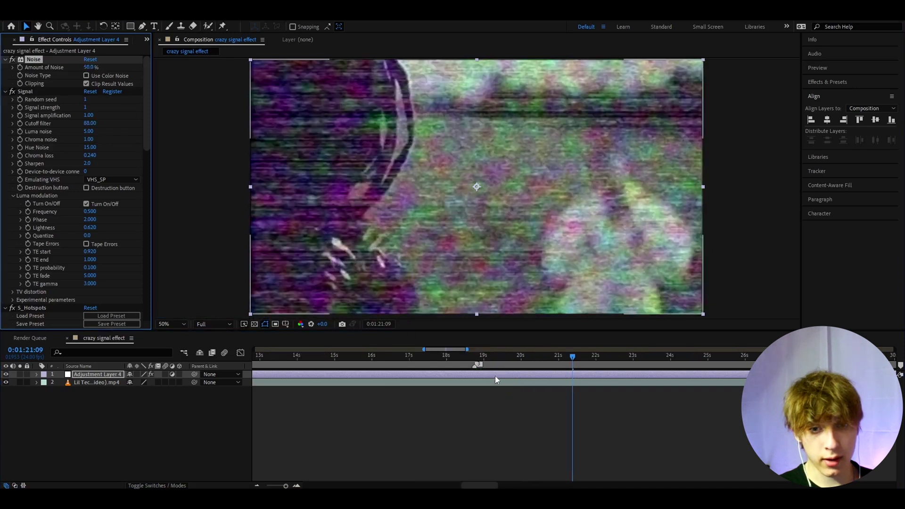
pyautogui.click(472, 357)
pyautogui.click(479, 359)
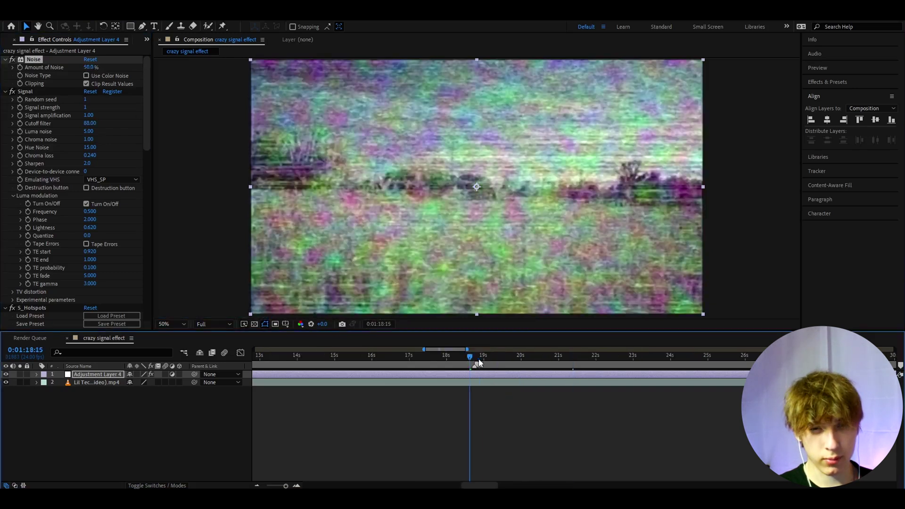
# Set the Noise Amount back to 9%
pyautogui.click(88, 68)
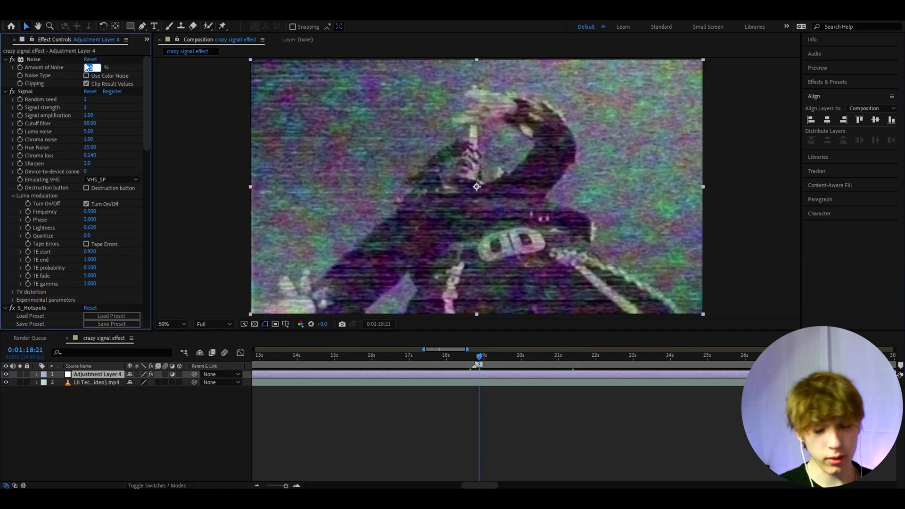
pyautogui.write('9')
pyautogui.press('Return')
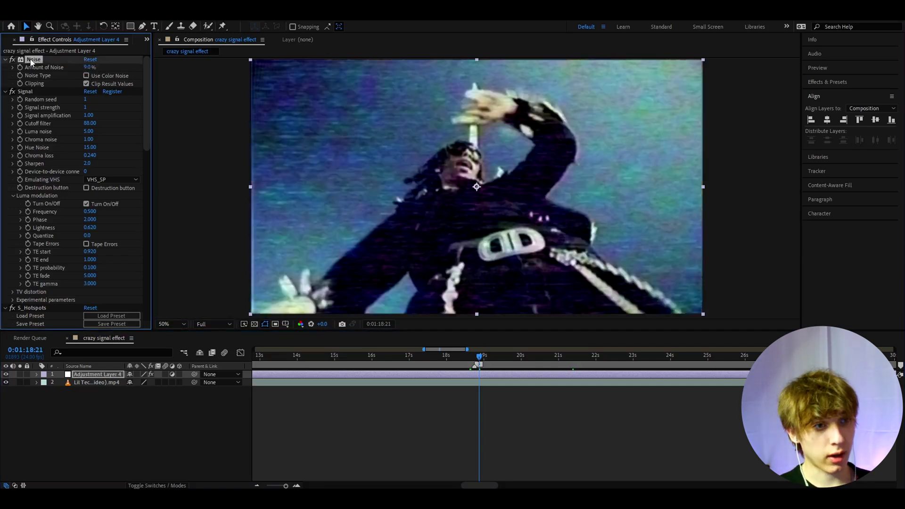
pyautogui.click(30, 58)
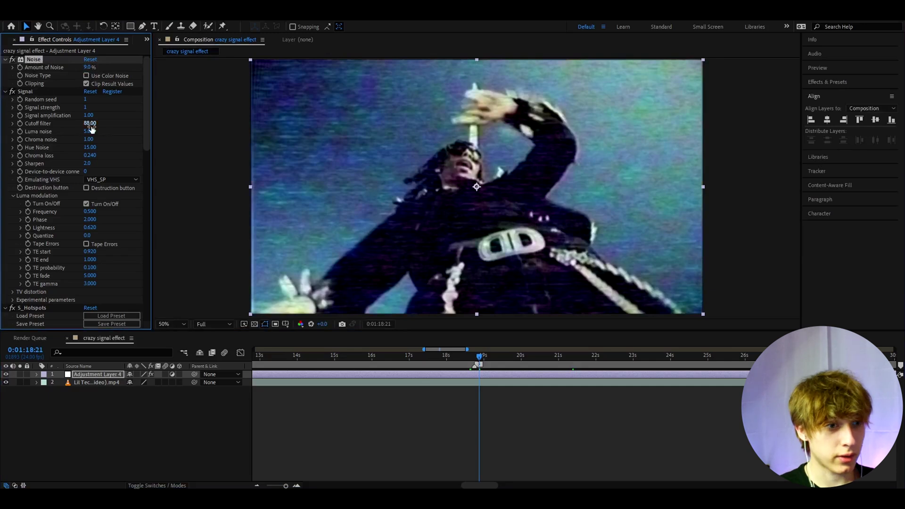
# Raise the S_Hotspots Threshold to 0.39
pyautogui.scroll(-8, 90, 142)
pyautogui.click(97, 160)
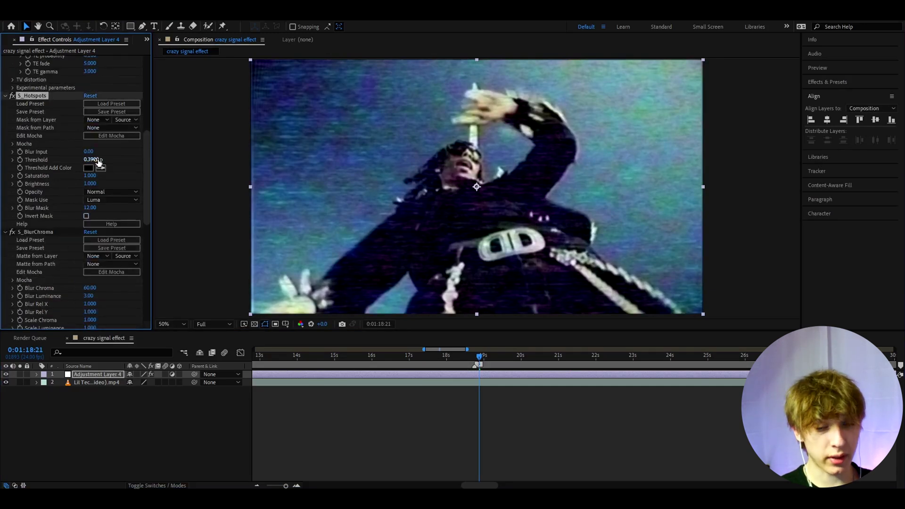
pyautogui.press('Return')
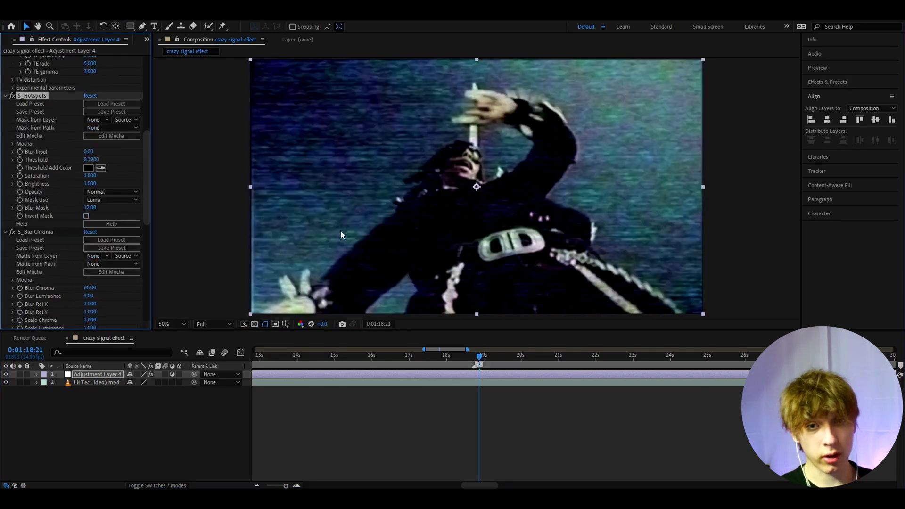
pyautogui.click(444, 374)
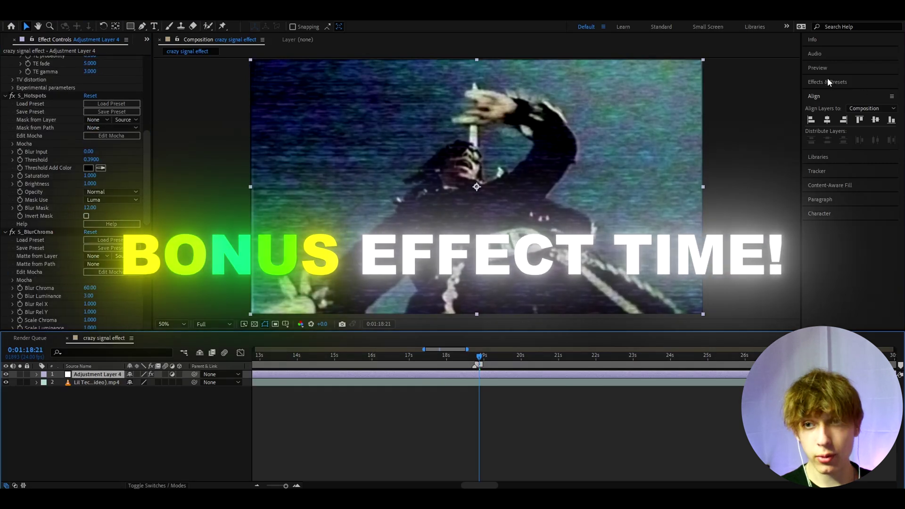
# Apply S_Tint with red (FF0000) Tint Lights and move it just below S_Hotspots
pyautogui.click(830, 82)
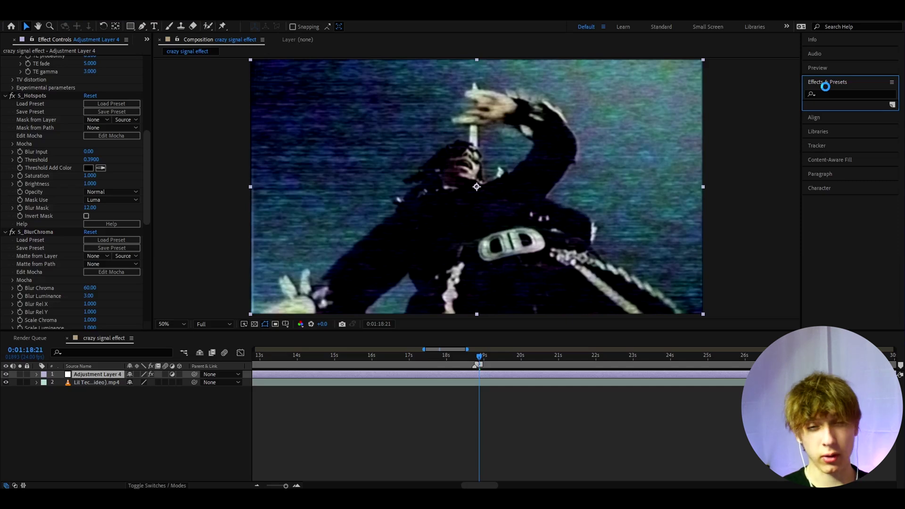
pyautogui.write('s_tint')
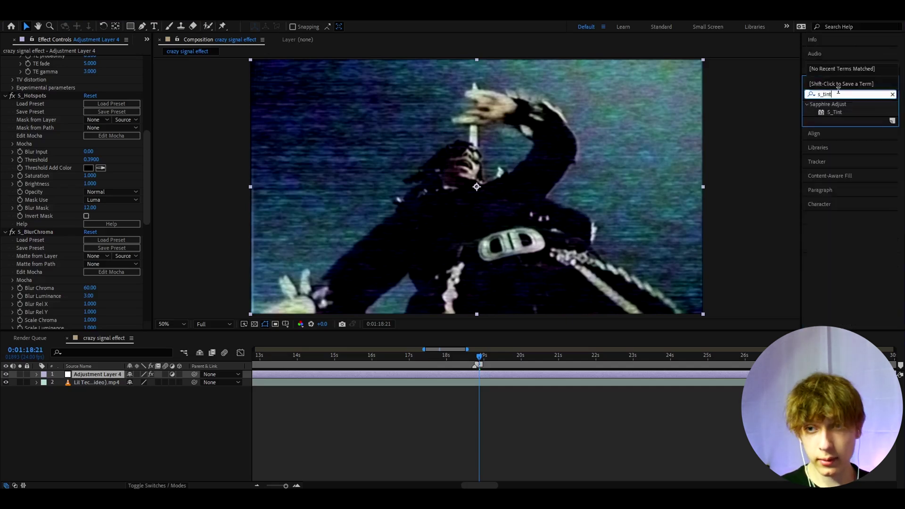
pyautogui.moveTo(834, 112); pyautogui.dragTo(52, 99)
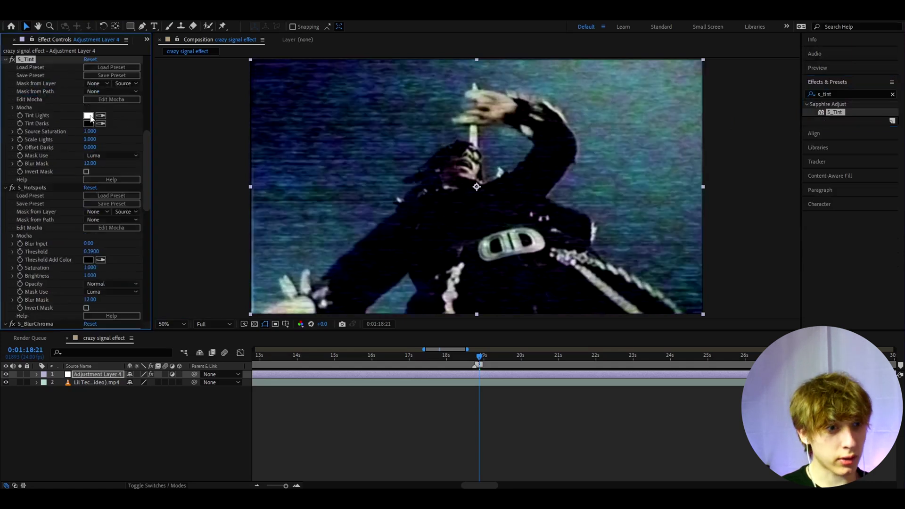
pyautogui.click(88, 115)
pyautogui.moveTo(528, 348); pyautogui.dragTo(534, 344)
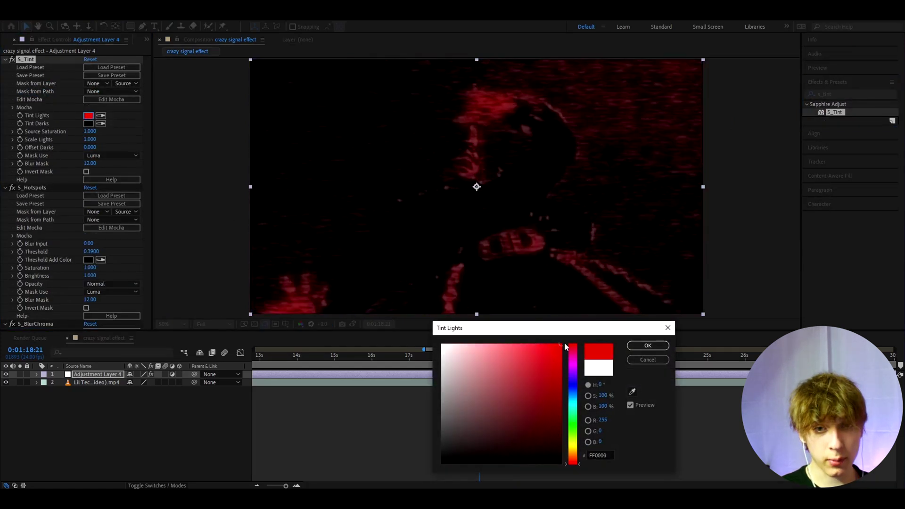
pyautogui.press('Return')
pyautogui.hotkey('ctrl', '`')
pyautogui.moveTo(26, 75); pyautogui.dragTo(36, 88)
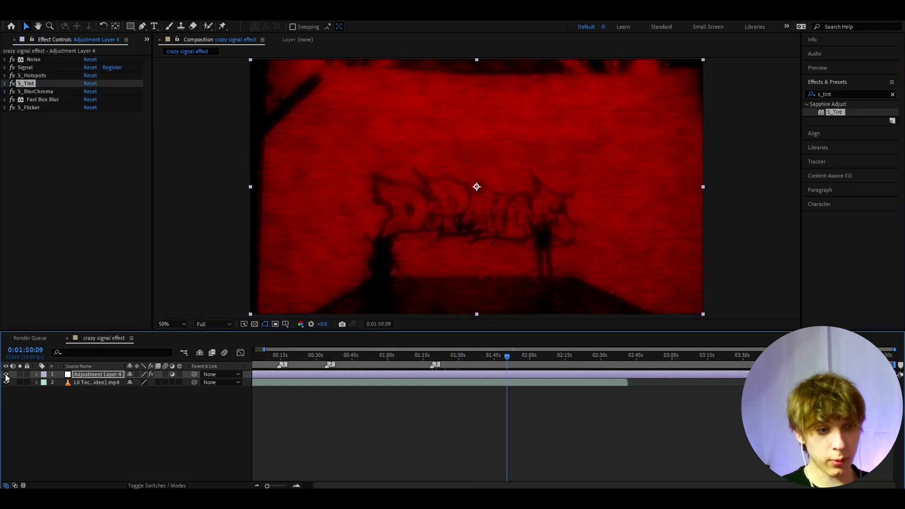
pyautogui.click(6, 373)
pyautogui.click(6, 374)
pyautogui.click(391, 399)
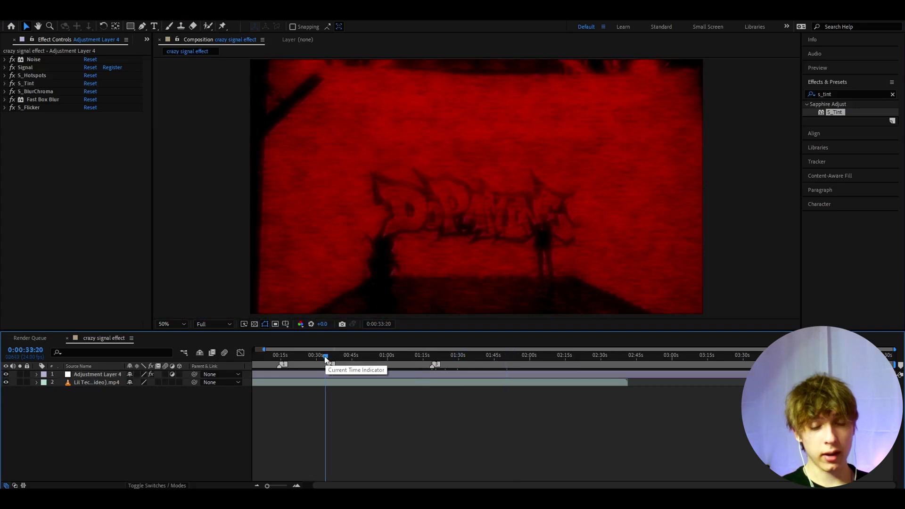
pyautogui.click(326, 360)
pyautogui.scroll(3, 310, 395)
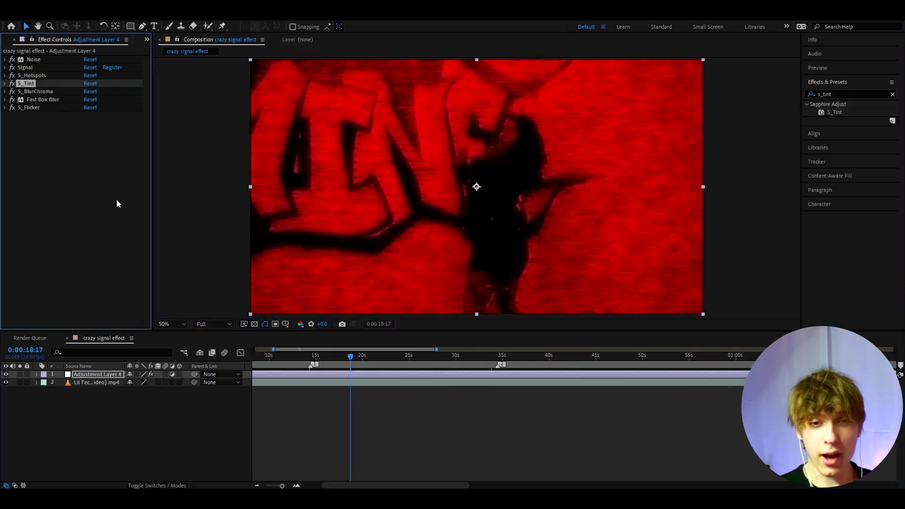
pyautogui.click(372, 392)
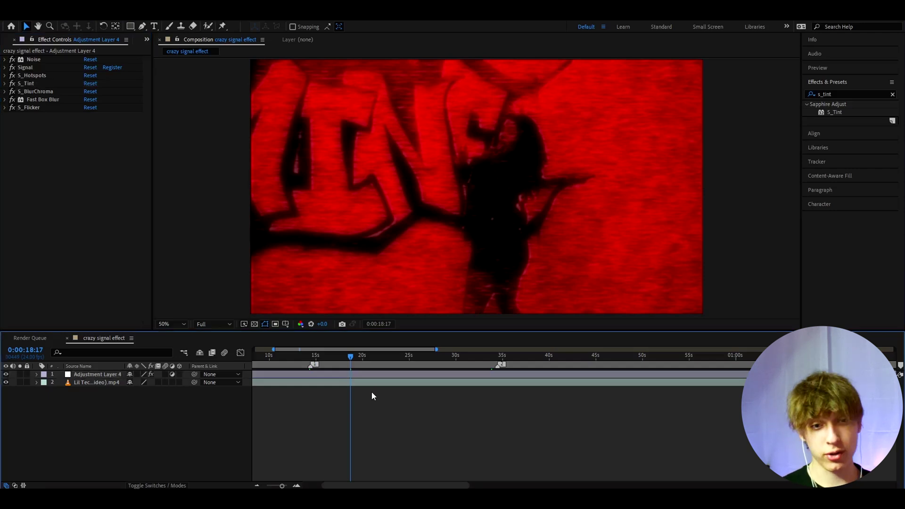